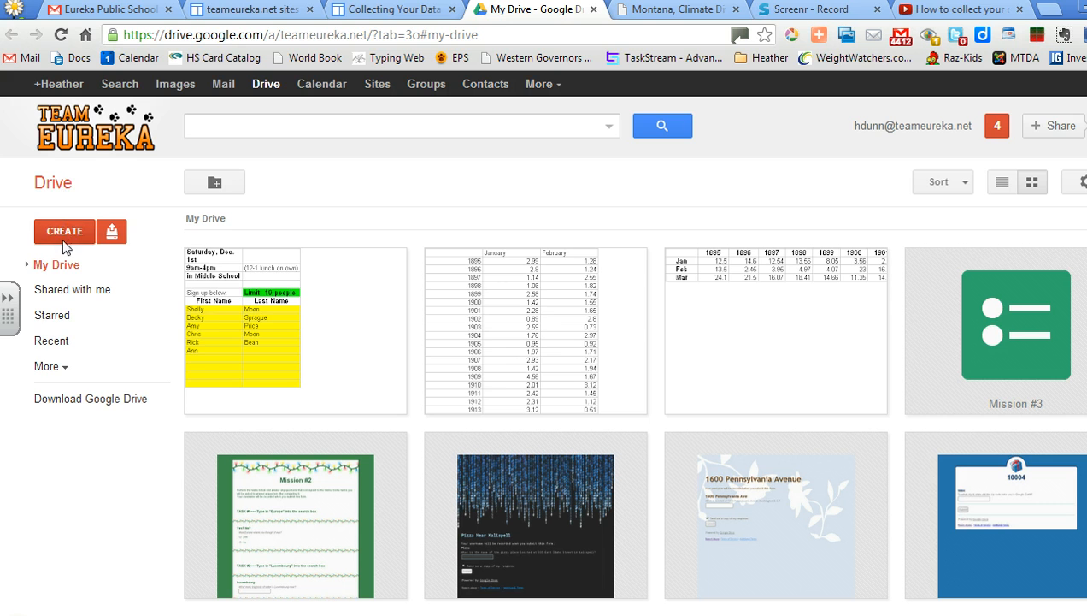
Create a new spreadsheet in Drive and name it "Jan-Mar Data Collection"
{"action": "left_click", "coordinate": [65, 236]}
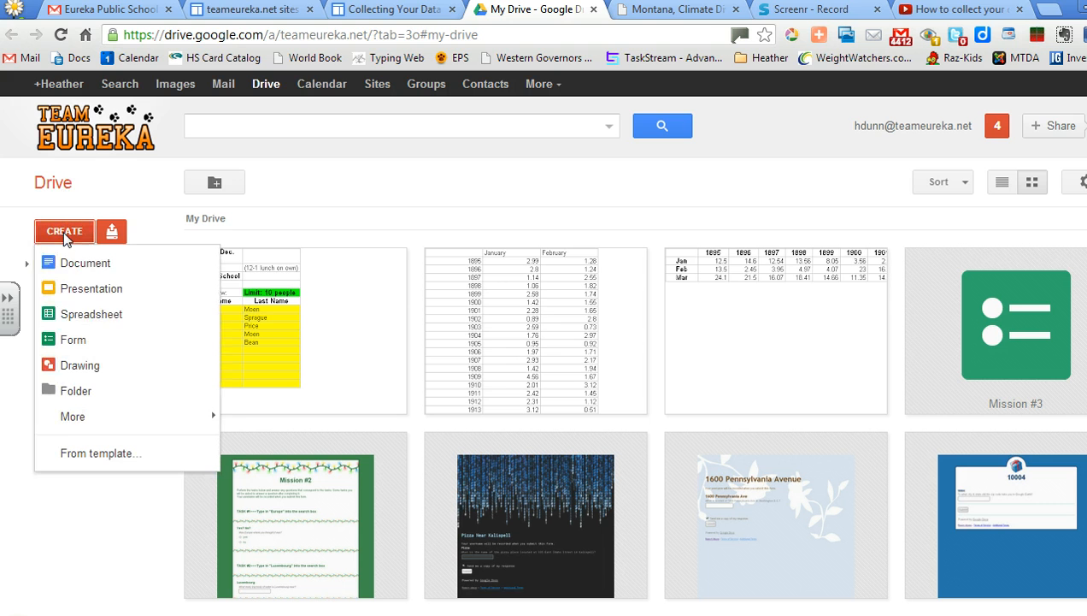
{"action": "left_click", "coordinate": [76, 314]}
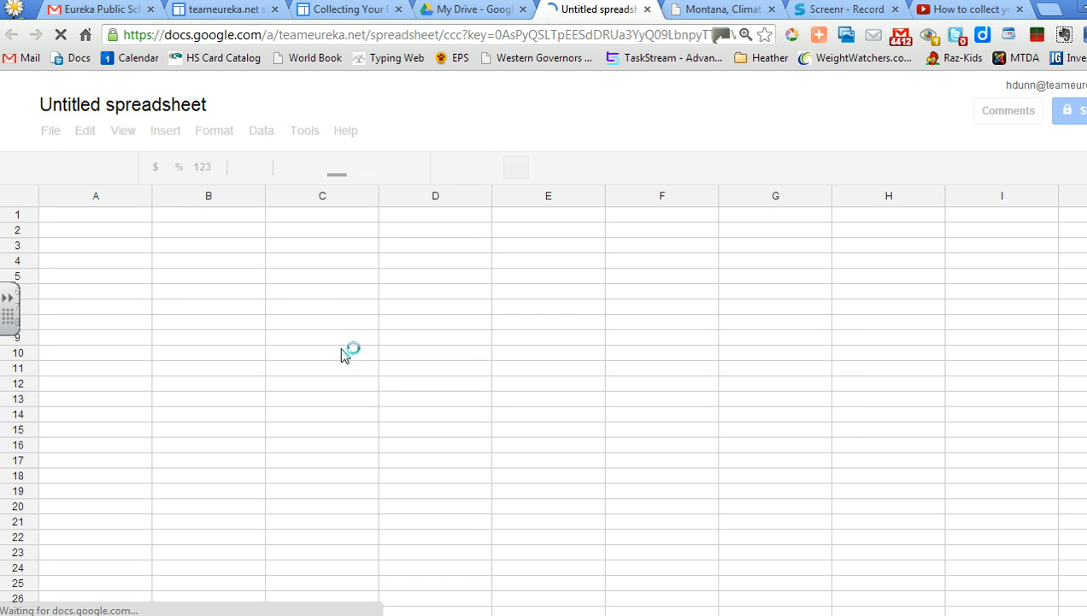
{"action": "left_click", "coordinate": [119, 113]}
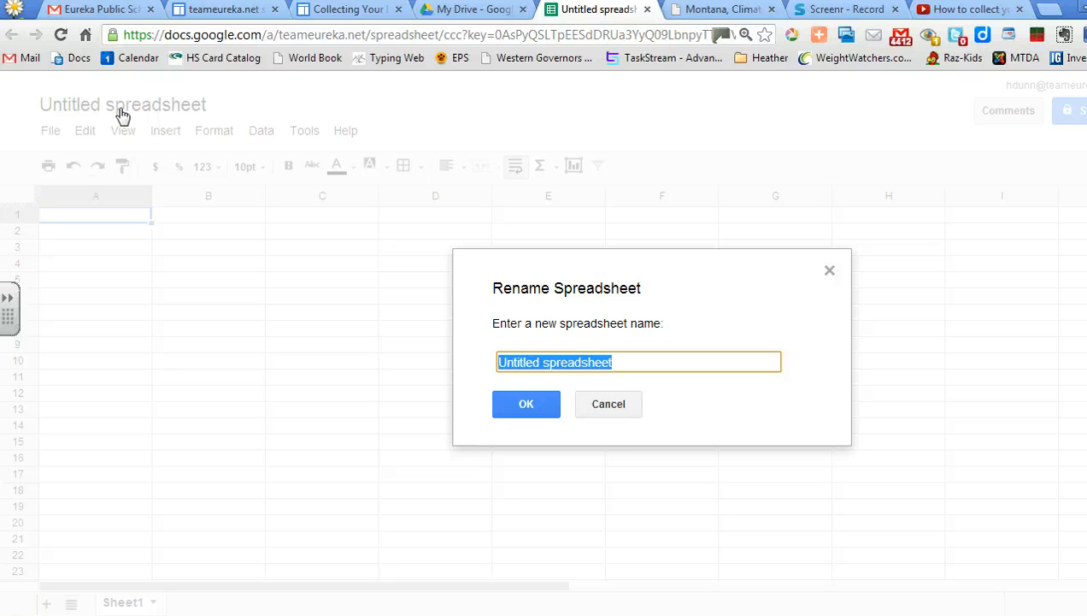
{"action": "type", "text": "J"}
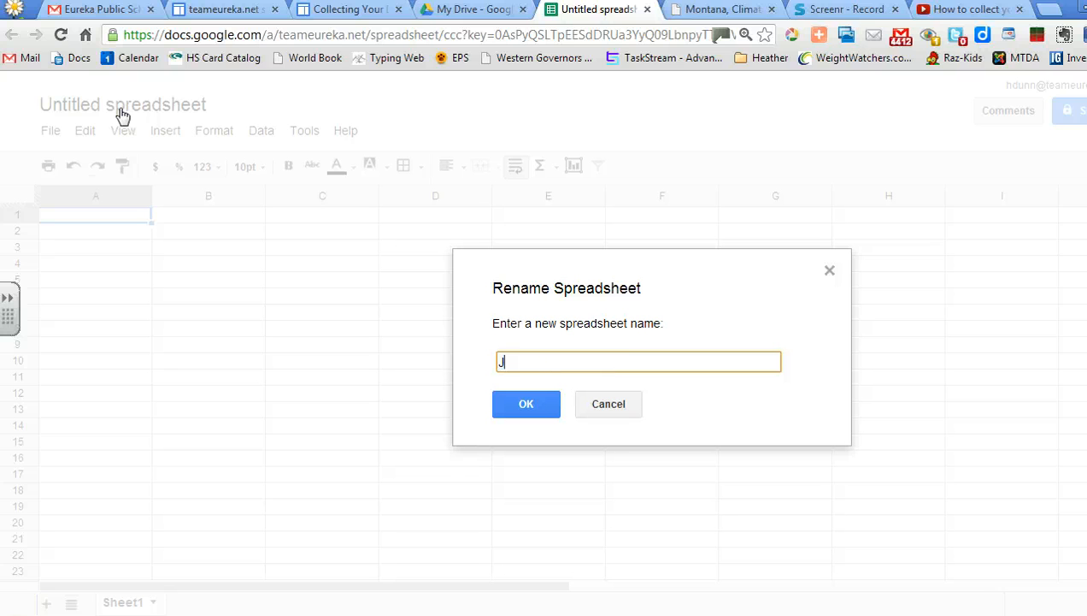
{"action": "type", "text": "an-Mar Data Co"}
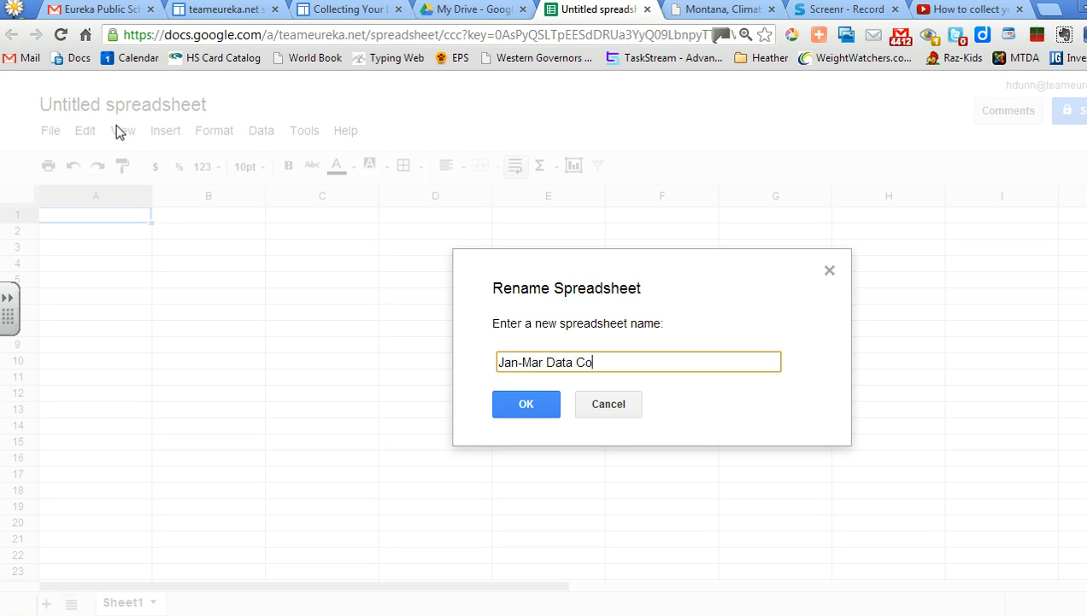
{"action": "type", "text": "llection"}
{"action": "left_click", "coordinate": [531, 402]}
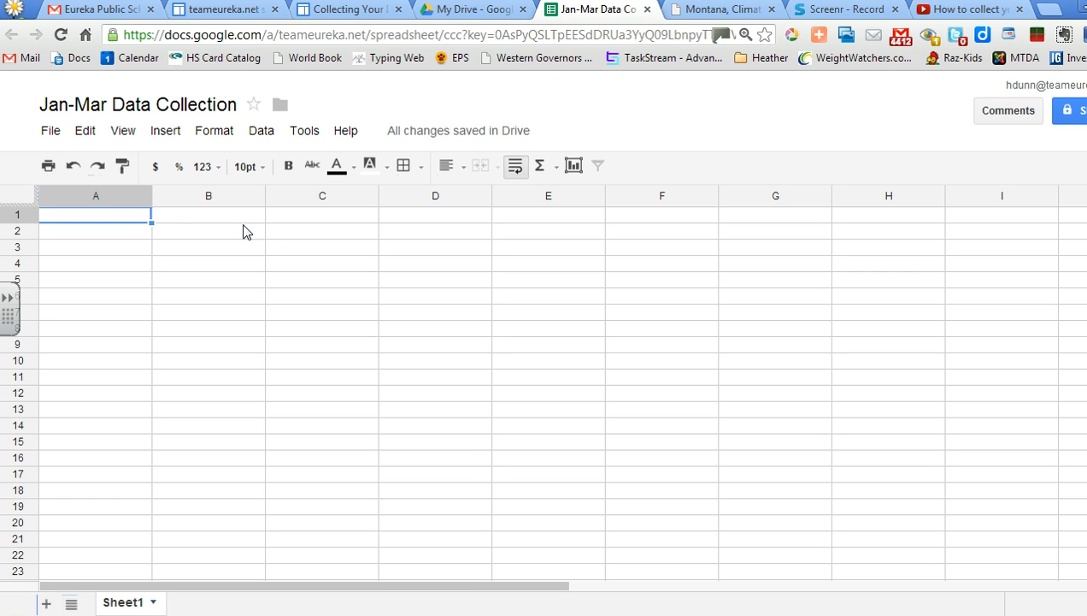
Import the Jan precip text file from the Documents library, replacing data starting at cell A2 with automatic separator detection
{"action": "left_click", "coordinate": [92, 237]}
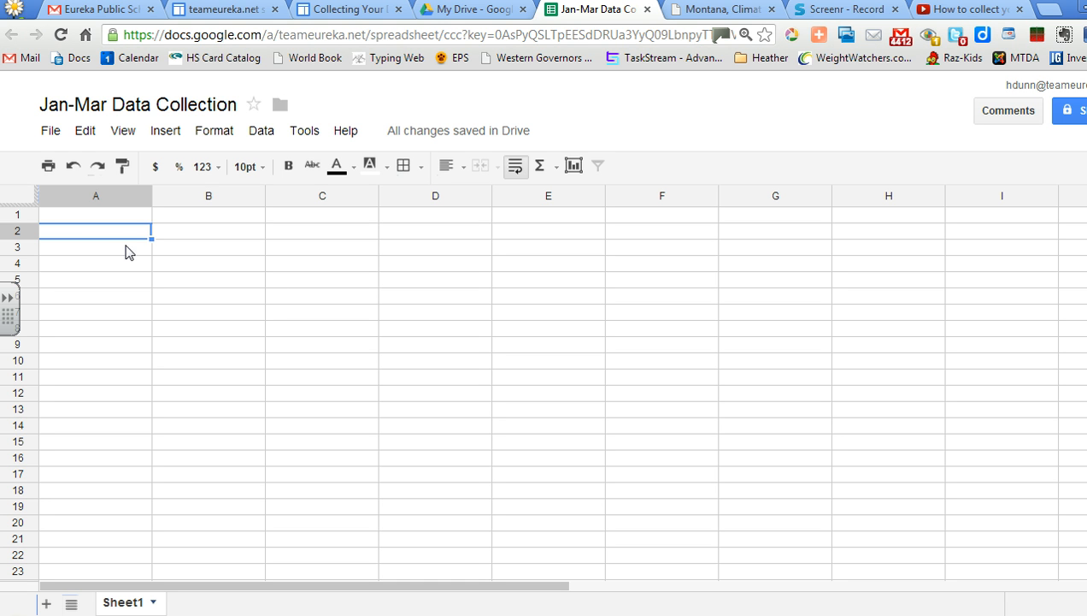
{"action": "left_click", "coordinate": [52, 134]}
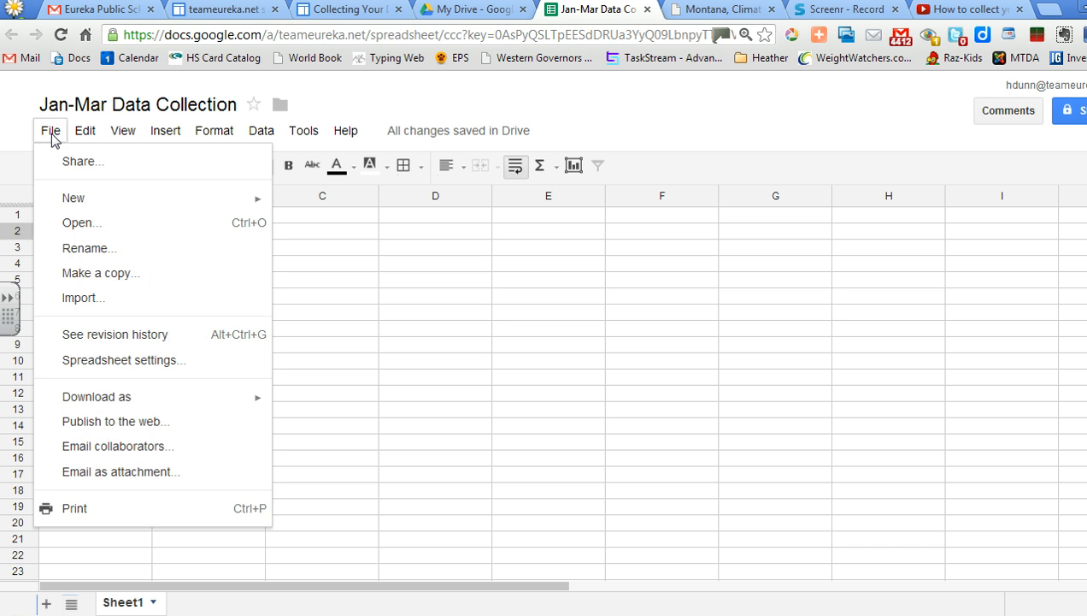
{"action": "left_click", "coordinate": [86, 304]}
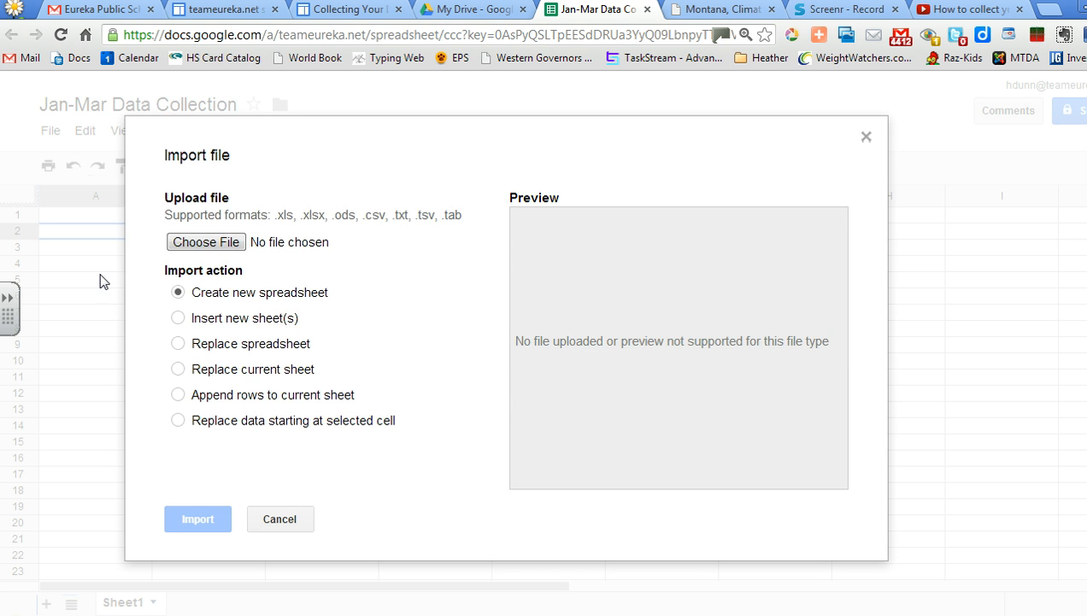
{"action": "left_click", "coordinate": [217, 245]}
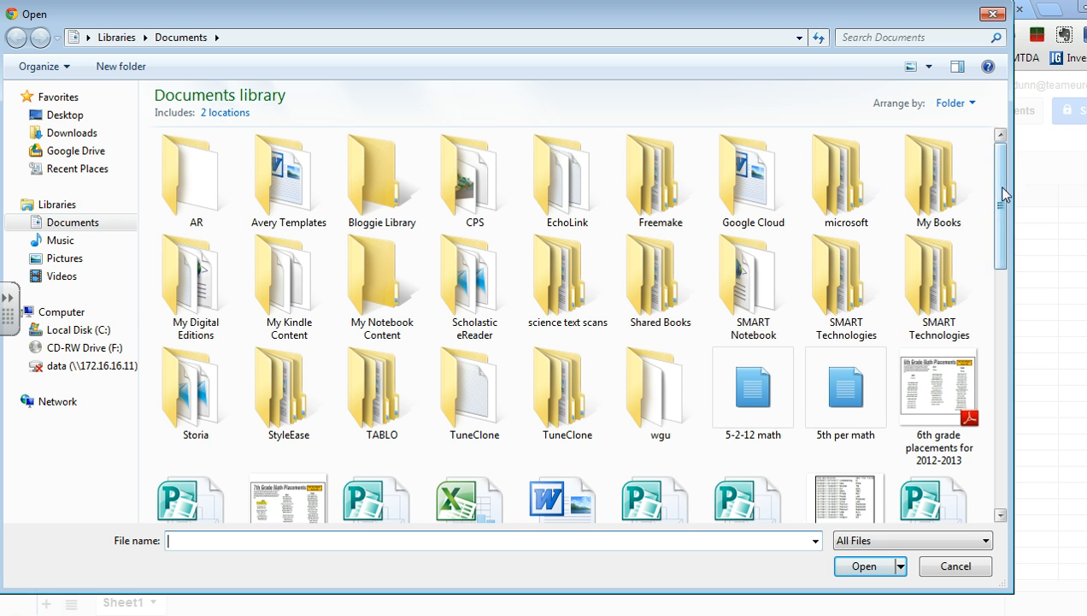
{"action": "left_click_drag", "start_coordinate": [1000, 193], "coordinate": [1028, 365]}
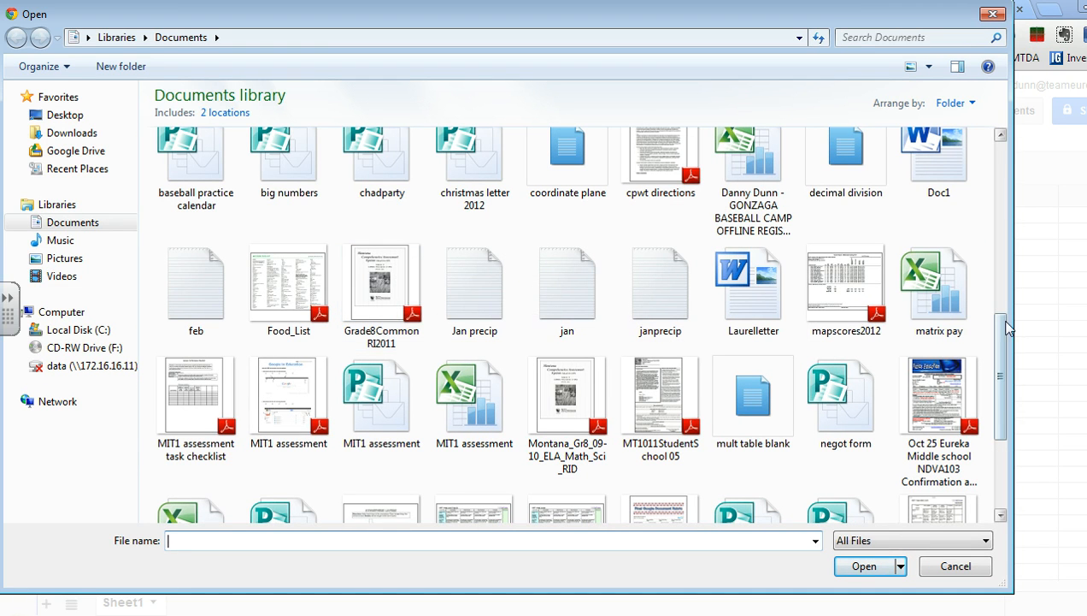
{"action": "mouse_move", "coordinate": [1004, 337]}
{"action": "left_mouse_down"}
{"action": "mouse_move", "coordinate": [1004, 359]}
{"action": "mouse_move", "coordinate": [1004, 348]}
{"action": "left_mouse_up"}
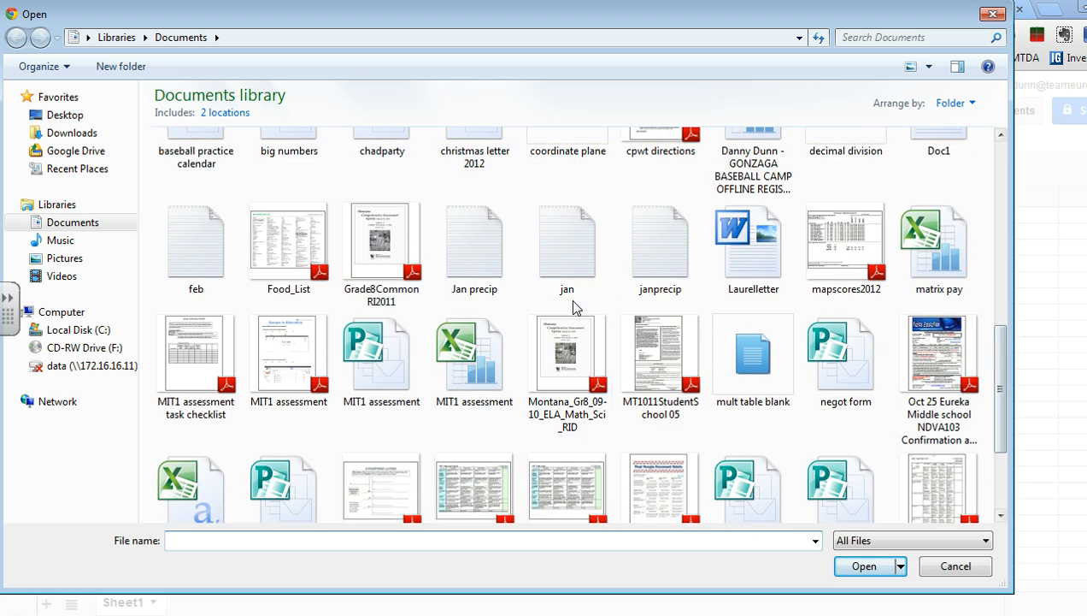
{"action": "left_click", "coordinate": [476, 246]}
{"action": "double_click", "coordinate": [476, 246]}
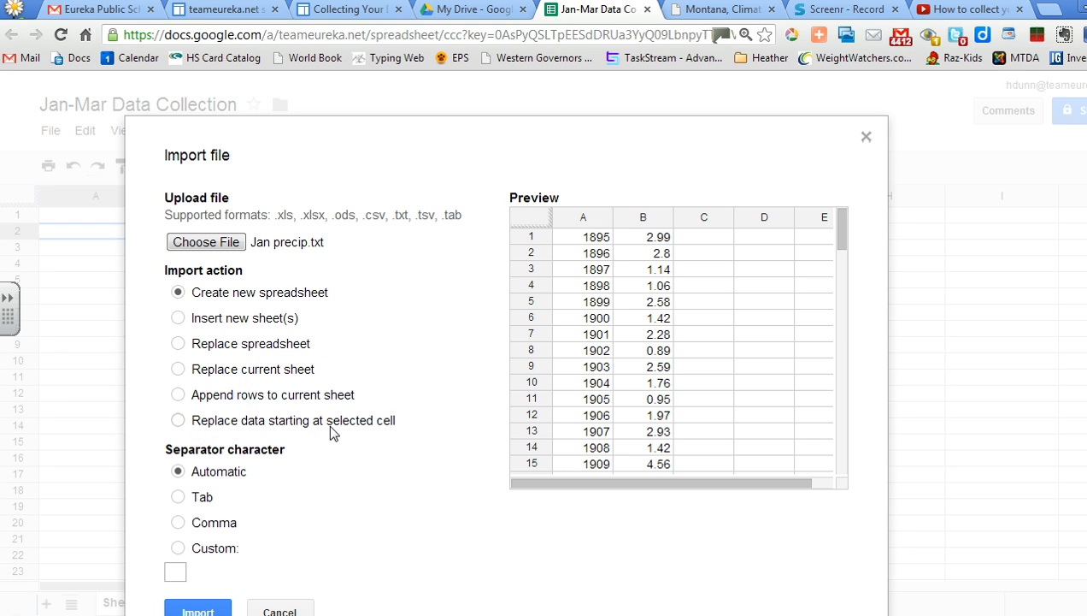
{"action": "left_click", "coordinate": [178, 421]}
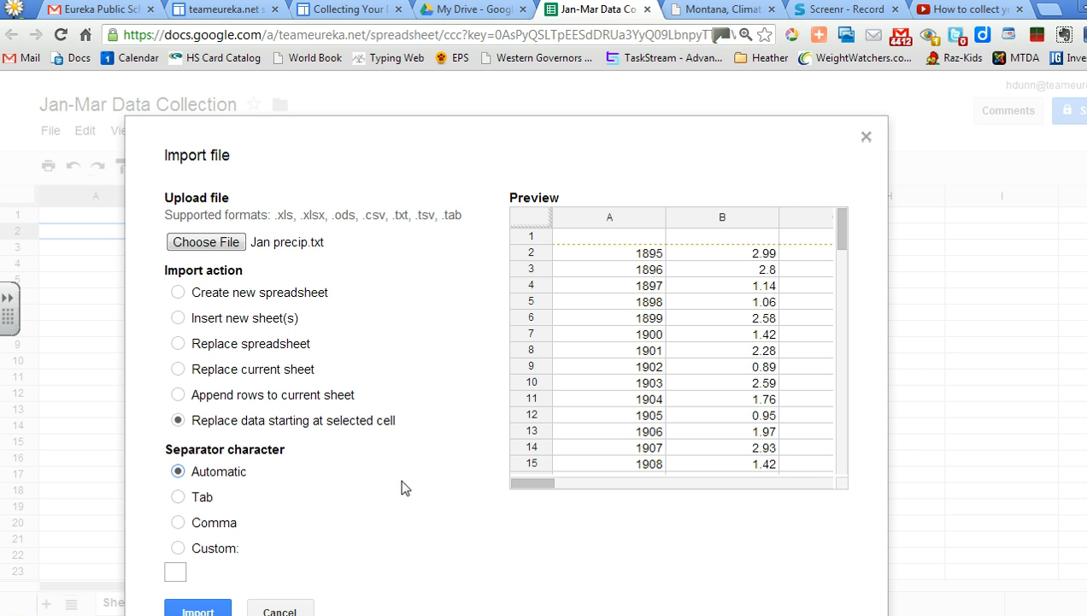
{"action": "left_click", "coordinate": [198, 610]}
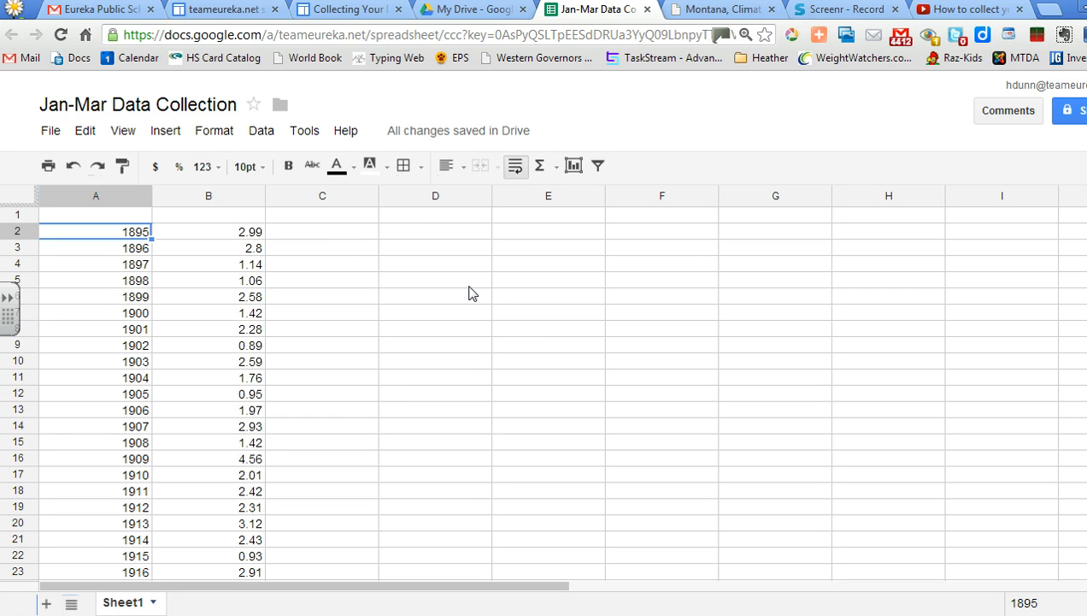
{"action": "left_click", "coordinate": [326, 236]}
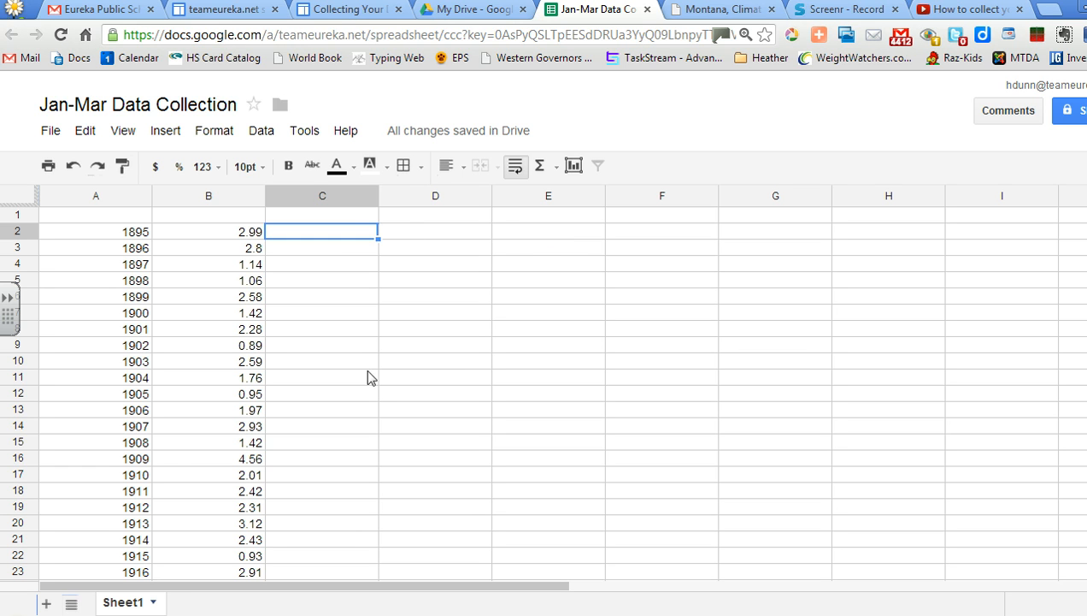
{"action": "left_click", "coordinate": [551, 232]}
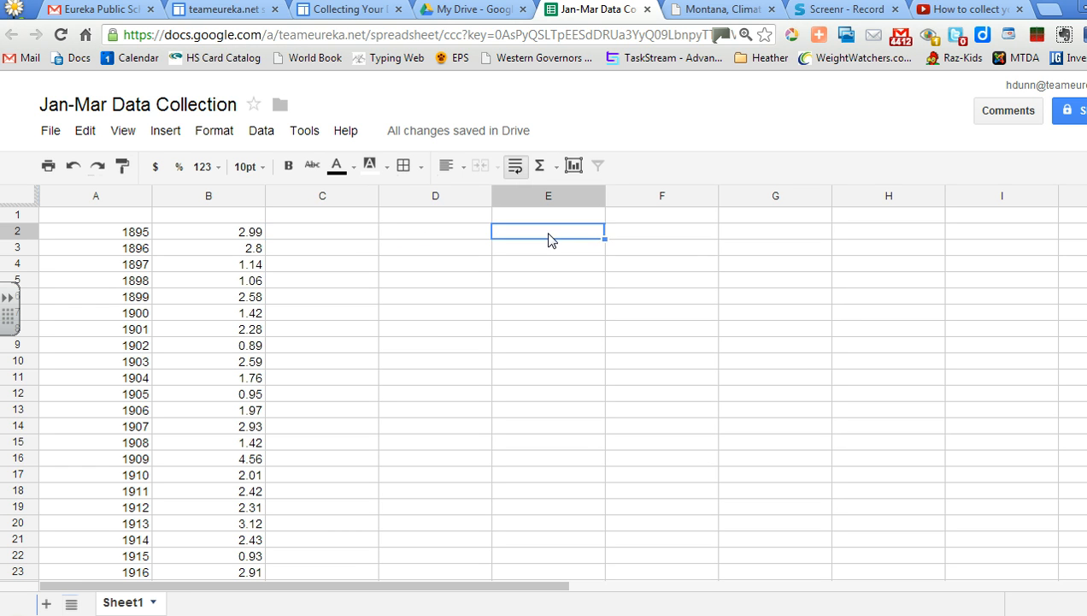
{"action": "left_click", "coordinate": [336, 241]}
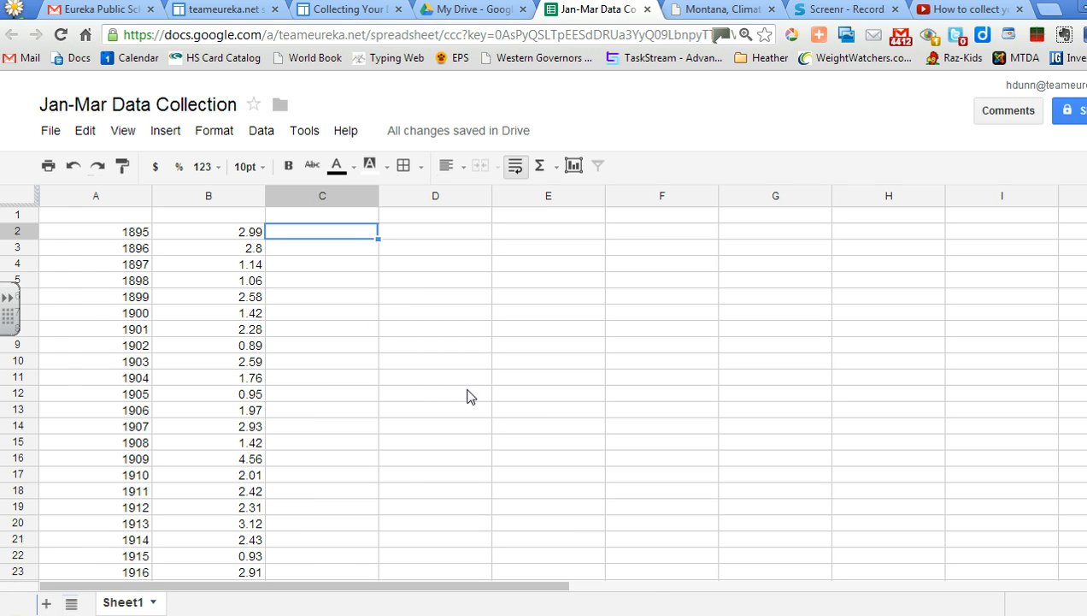
Add a second sheet to the spreadsheet and rename the first sheet "Precipitation"
{"action": "left_click", "coordinate": [46, 603]}
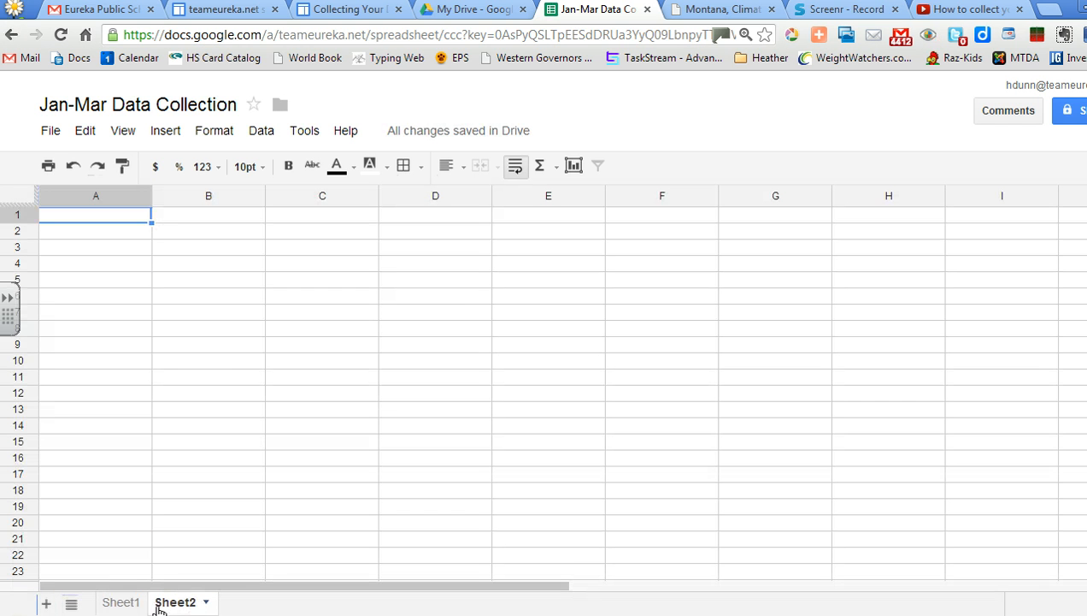
{"action": "left_click", "coordinate": [121, 602]}
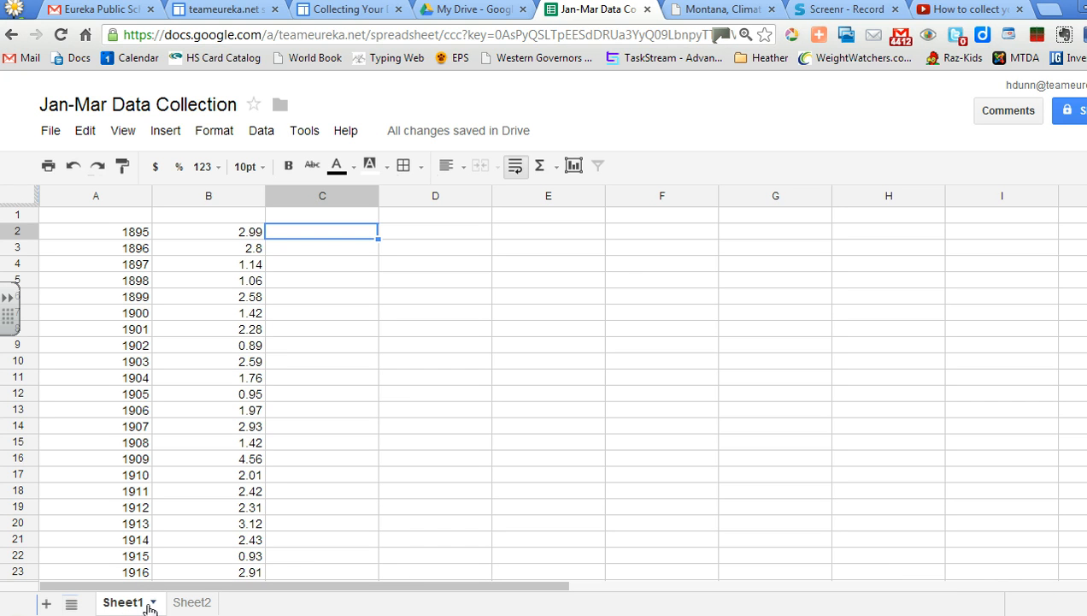
{"action": "left_click", "coordinate": [152, 604]}
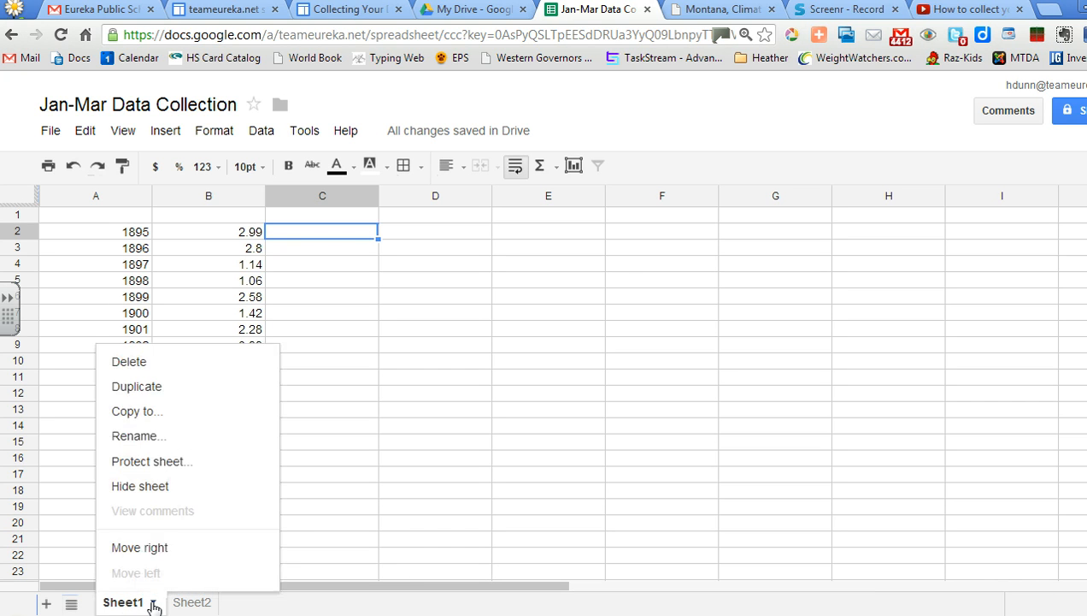
{"action": "left_click", "coordinate": [134, 440]}
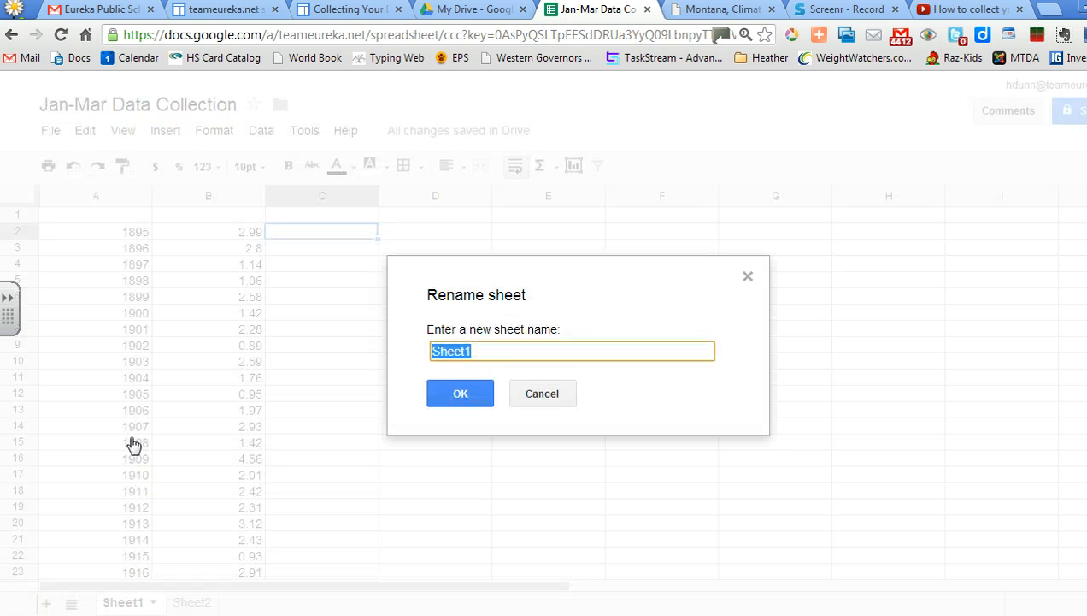
{"action": "type", "text": "Precipit"}
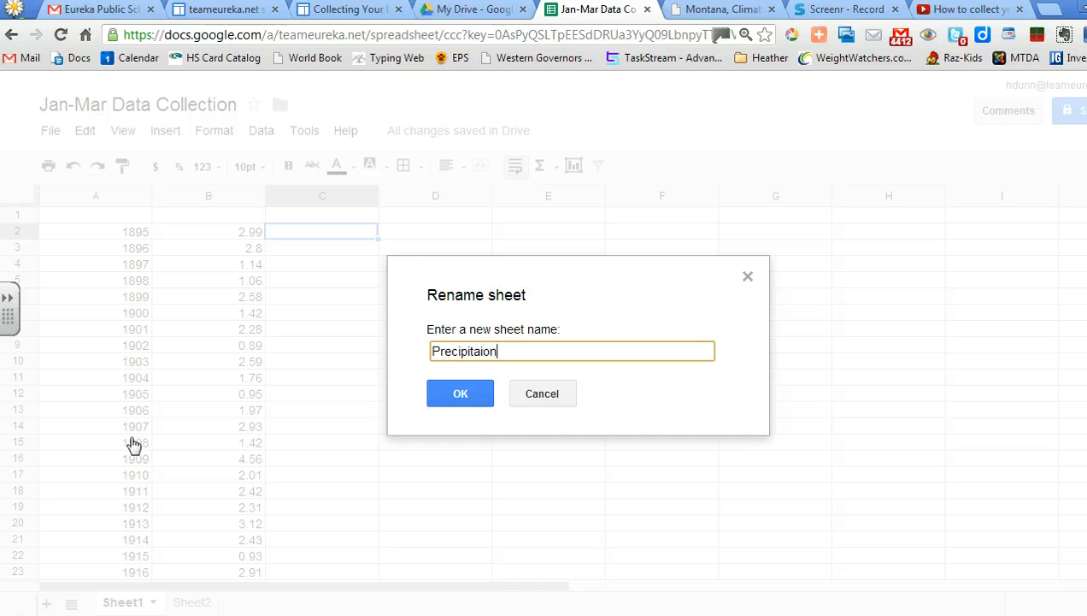
{"action": "type", "text": "ation"}
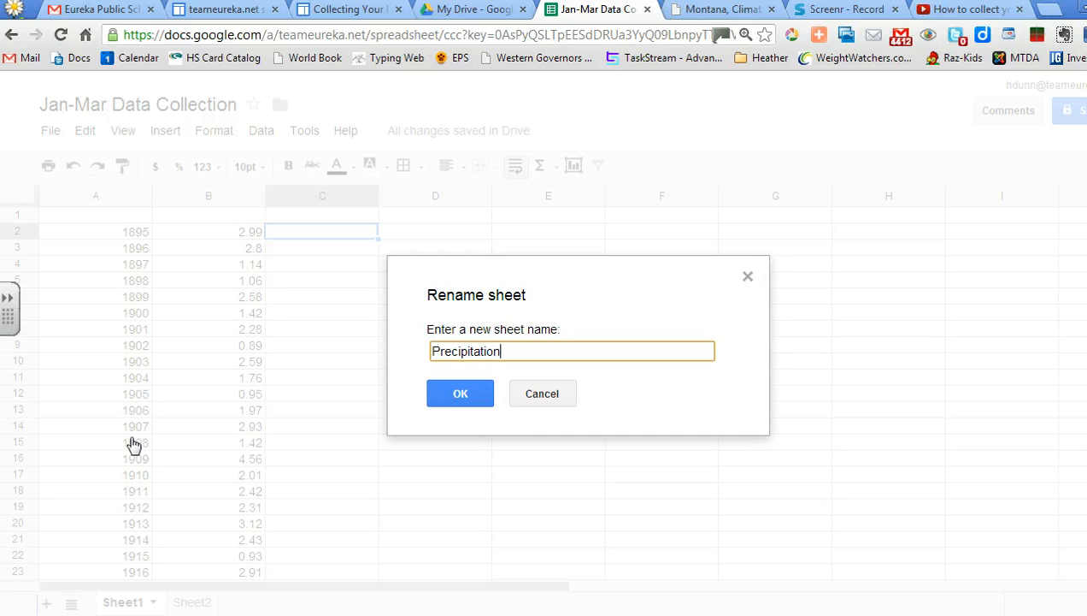
{"action": "left_click", "coordinate": [469, 401]}
Rename the second sheet "Temperatures" and return to the Precipitation sheet
{"action": "left_click", "coordinate": [224, 603]}
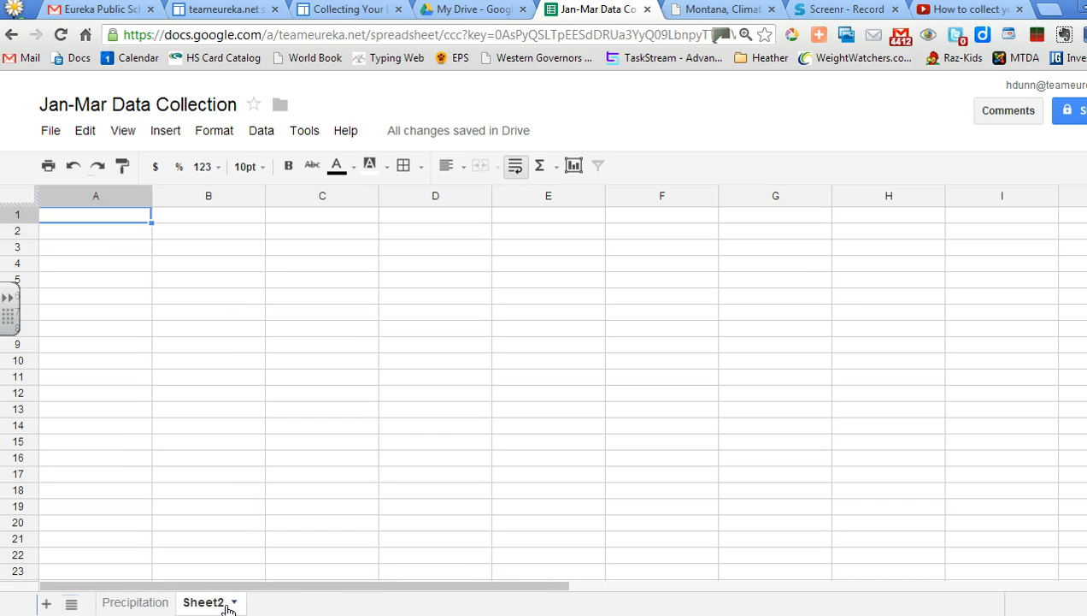
{"action": "left_click", "coordinate": [233, 602]}
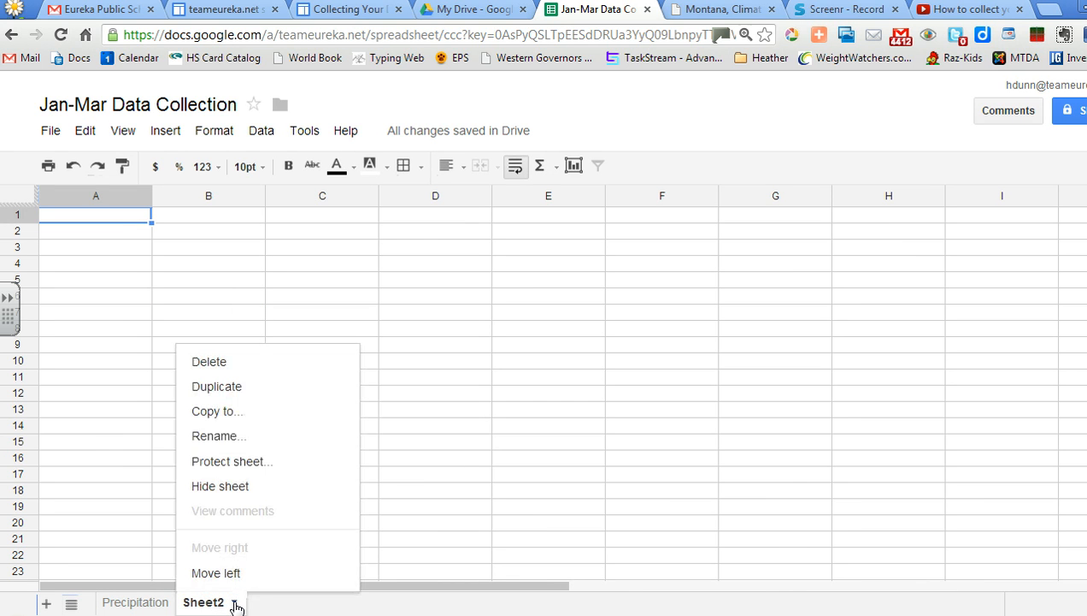
{"action": "left_click", "coordinate": [219, 436]}
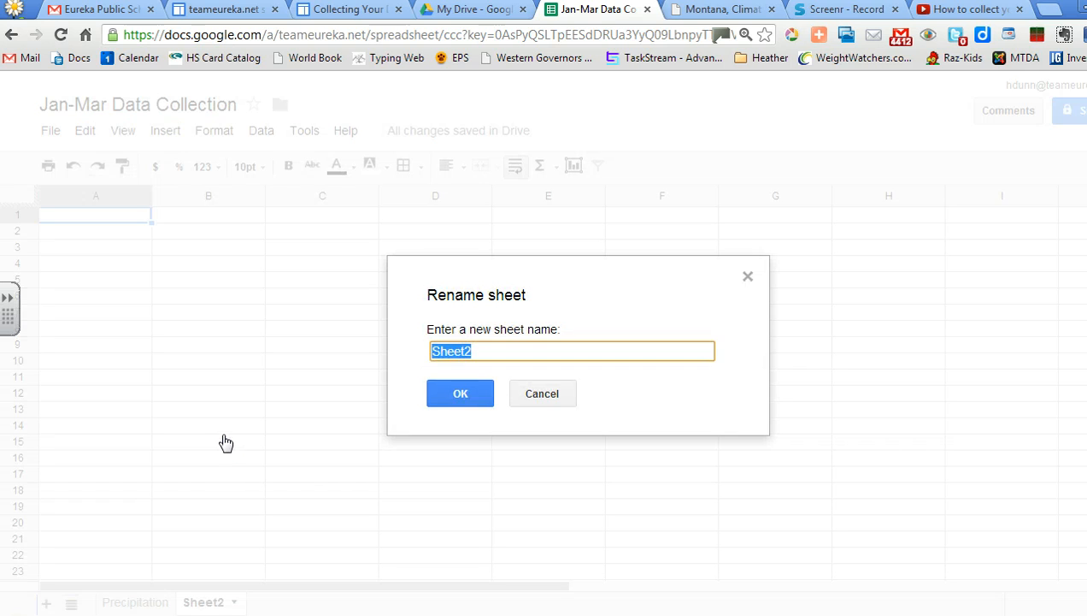
{"action": "type", "text": "Temper"}
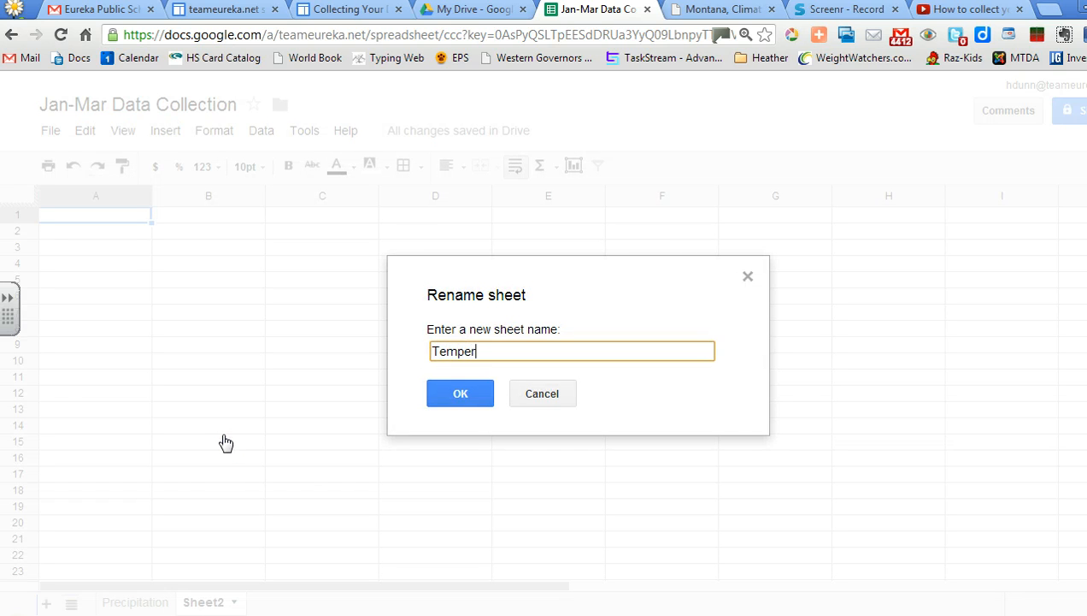
{"action": "type", "text": "atures"}
{"action": "left_click", "coordinate": [461, 399]}
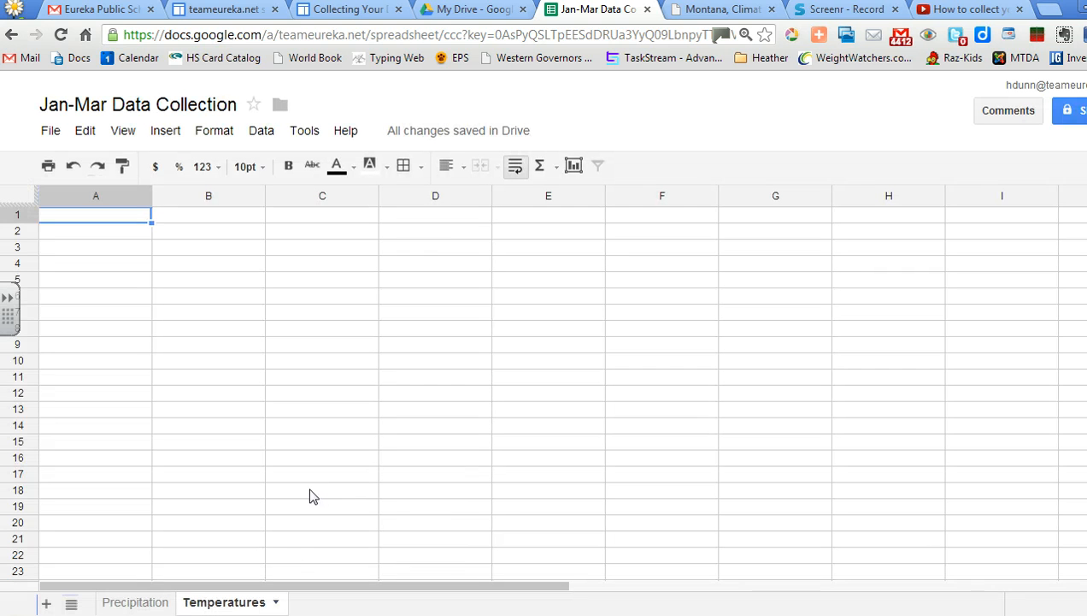
{"action": "left_click", "coordinate": [138, 604]}
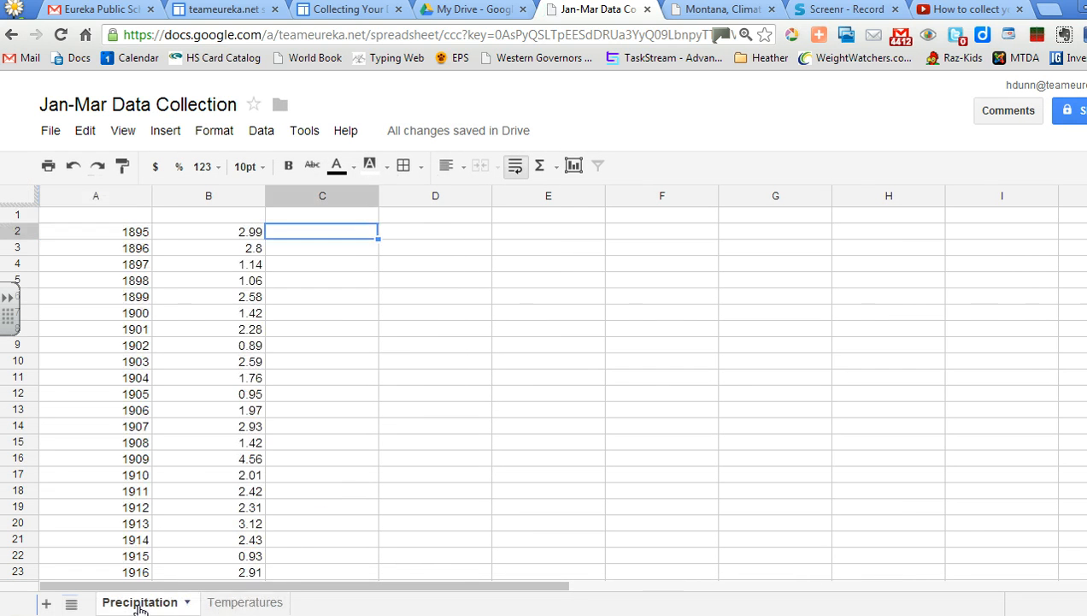
{"action": "left_click", "coordinate": [231, 604]}
{"action": "left_click", "coordinate": [140, 604]}
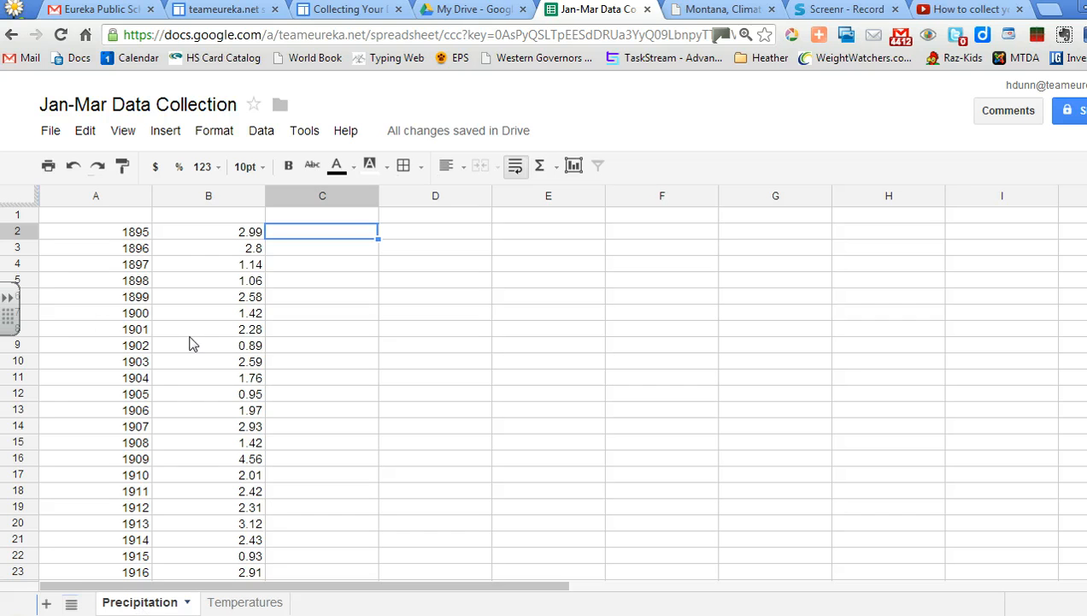